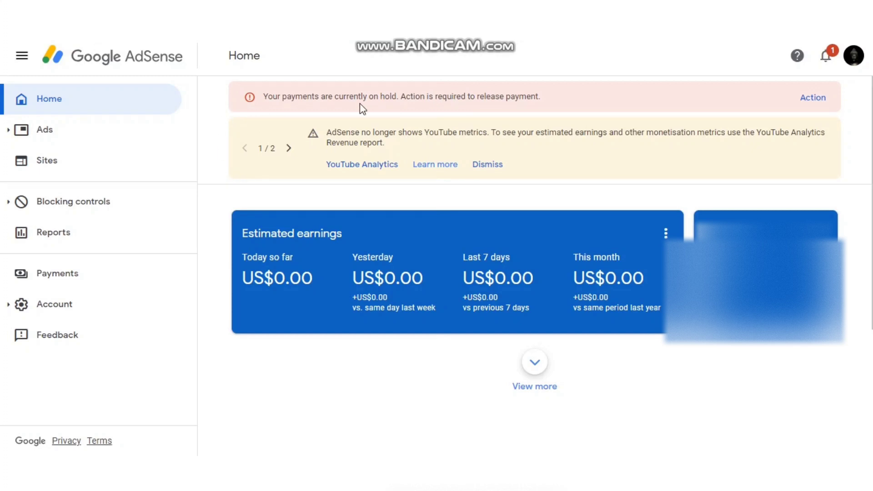
Open the management settings for the AdSense payments account.
{"action": "left_click", "coordinate": [65, 278]}
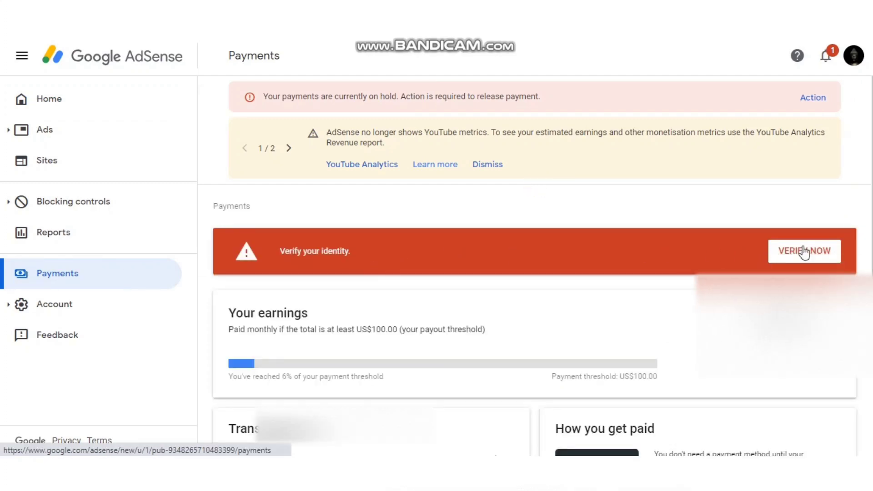
{"action": "scroll", "coordinate": [535, 267], "scroll_direction": "down", "scroll_amount": 5}
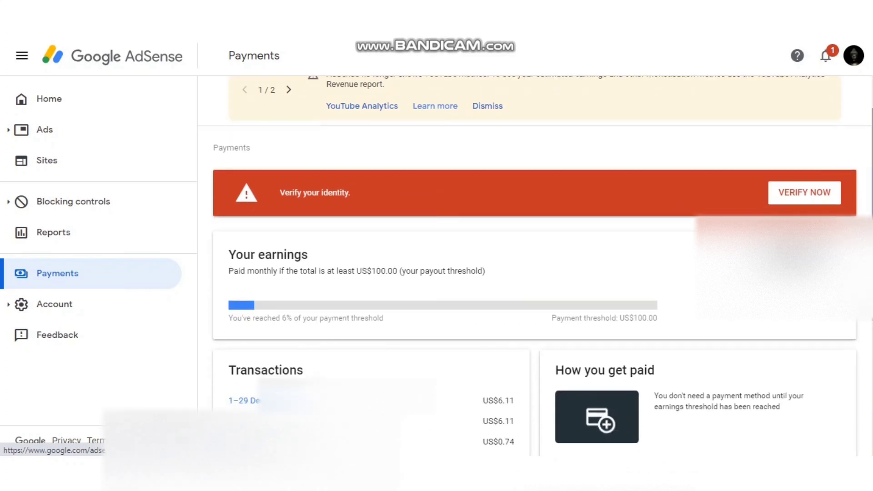
{"action": "scroll", "coordinate": [191, 371], "scroll_direction": "down", "scroll_amount": 2}
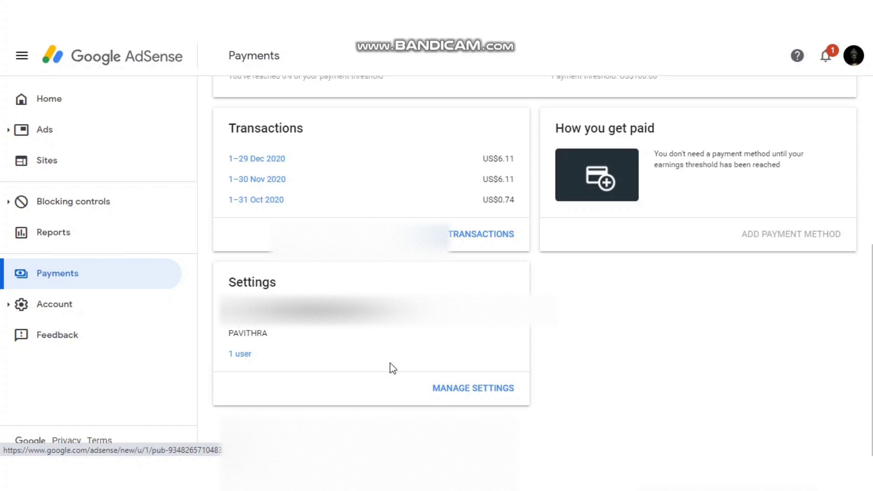
{"action": "left_click", "coordinate": [477, 391]}
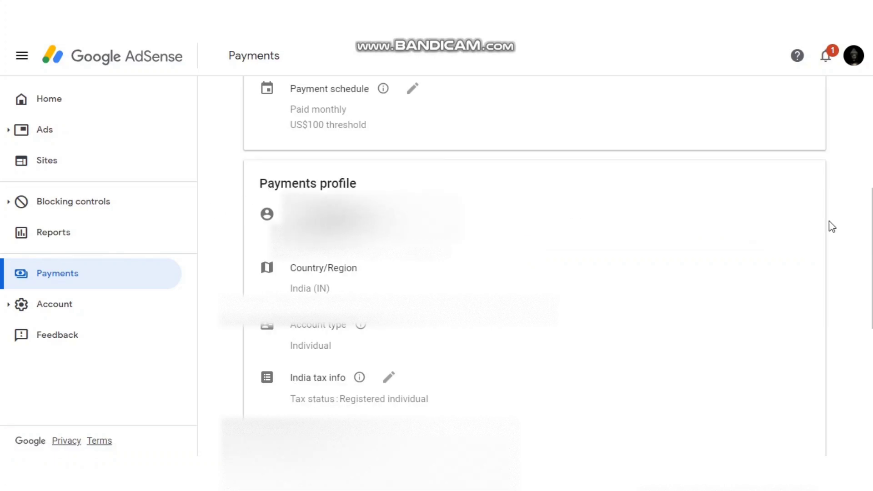
Open the payments profile's name and address for editing and review the fields down to the phone number.
{"action": "scroll", "coordinate": [869, 227], "scroll_direction": "down", "scroll_amount": 2}
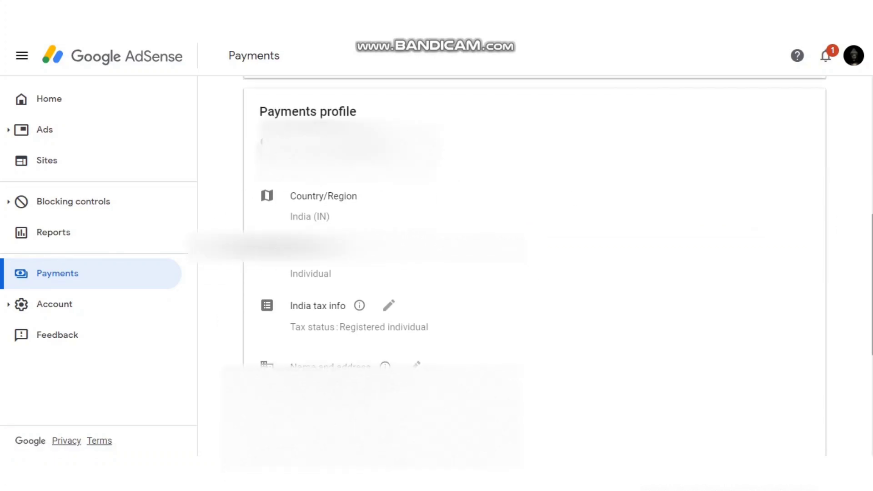
{"action": "scroll", "coordinate": [535, 273], "scroll_direction": "down", "scroll_amount": 4}
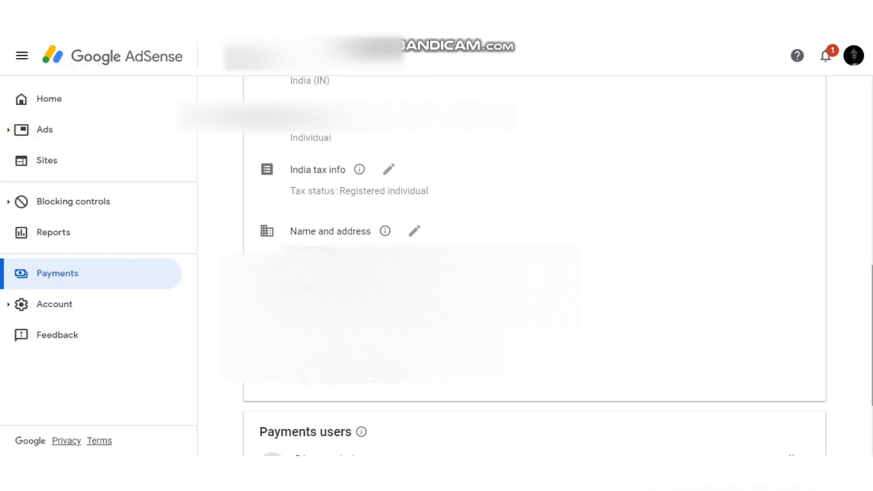
{"action": "scroll", "coordinate": [584, 284], "scroll_direction": "down", "scroll_amount": 2}
{"action": "scroll", "coordinate": [554, 217], "scroll_direction": "up", "scroll_amount": 1}
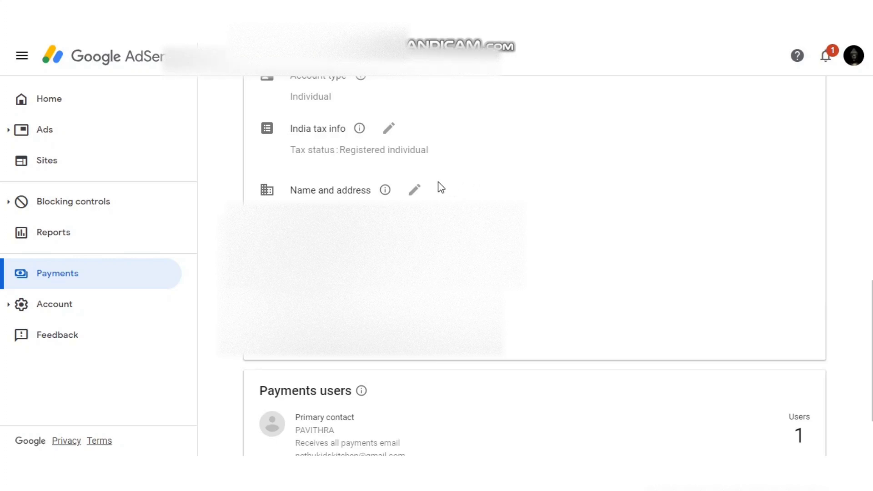
{"action": "left_click", "coordinate": [415, 190]}
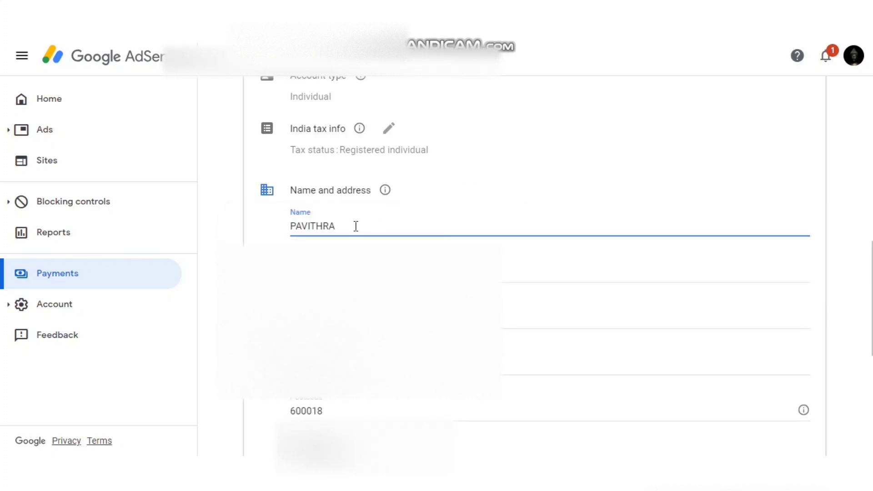
{"action": "scroll", "coordinate": [762, 312], "scroll_direction": "down", "scroll_amount": 3}
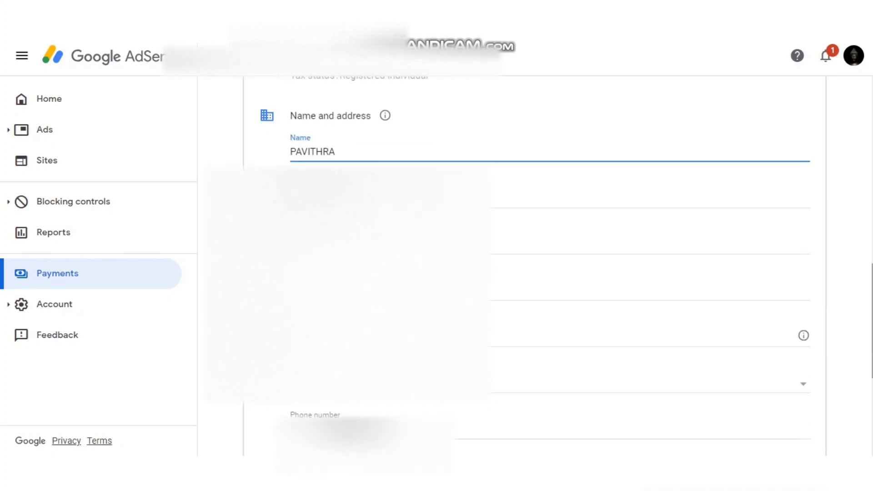
{"action": "scroll", "coordinate": [552, 433], "scroll_direction": "down", "scroll_amount": 4}
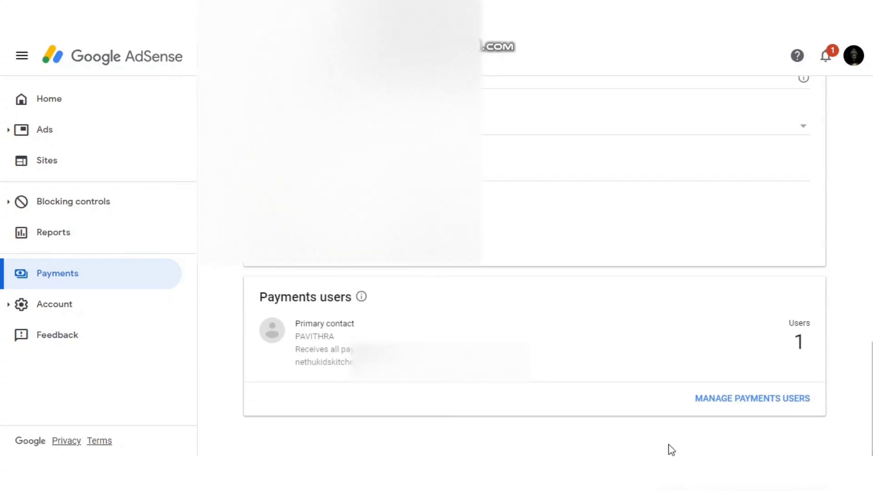
Open the payments users management and expand the primary contact's details to check them.
{"action": "left_click", "coordinate": [710, 400]}
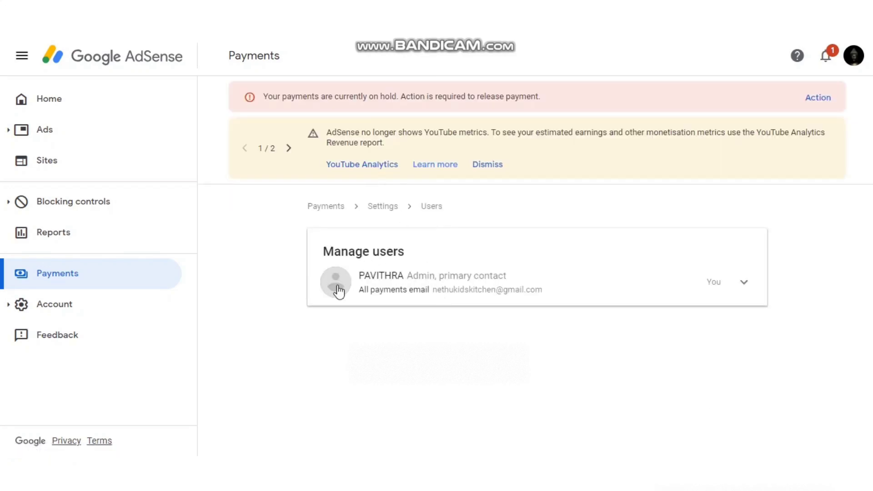
{"action": "left_click", "coordinate": [743, 284]}
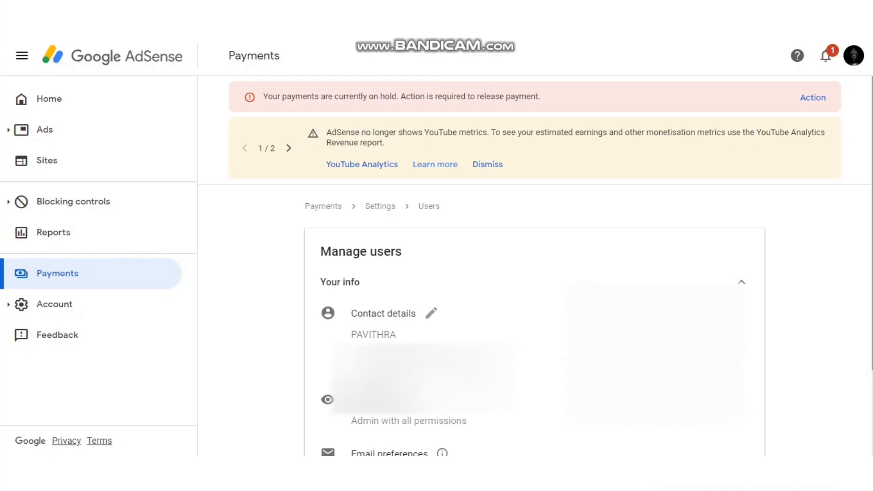
{"action": "scroll", "coordinate": [567, 284], "scroll_direction": "down", "scroll_amount": 3}
{"action": "scroll", "coordinate": [534, 268], "scroll_direction": "up", "scroll_amount": 3}
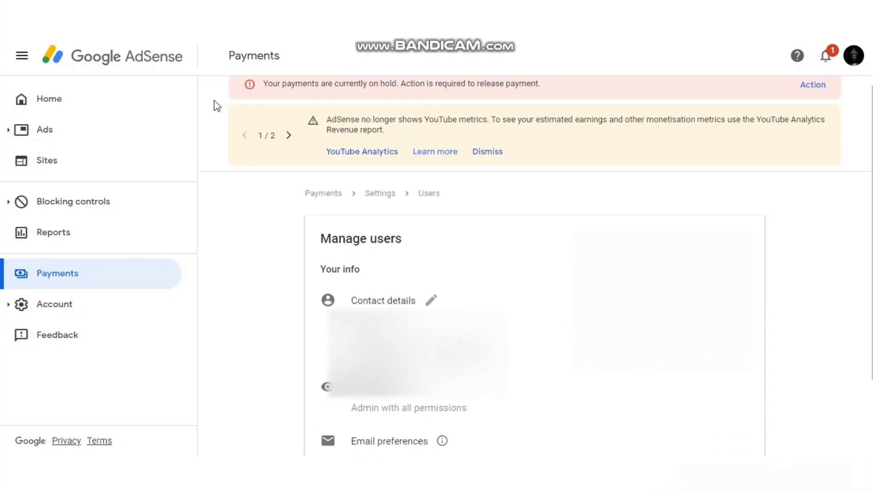
Switch to Gmail, open the management page of its Google Account and review the personal info.
{"action": "key", "text": "ctrl+Tab"}
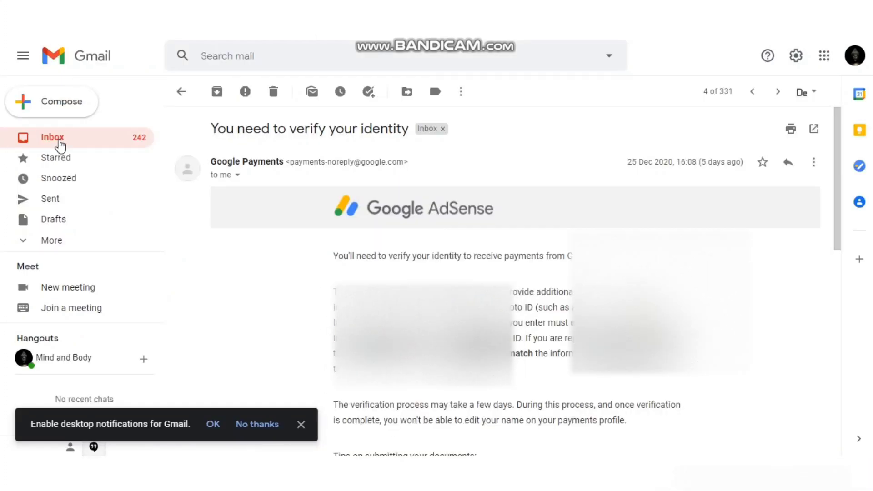
{"action": "left_click", "coordinate": [854, 57]}
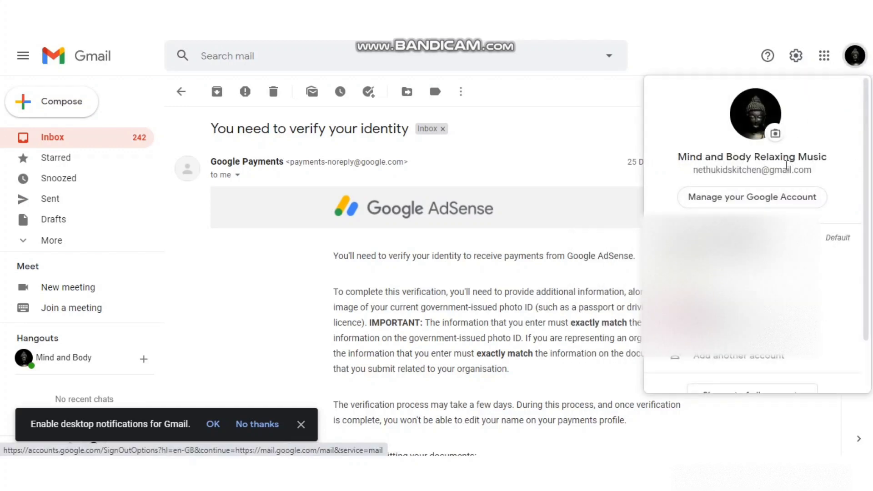
{"action": "left_click", "coordinate": [749, 198]}
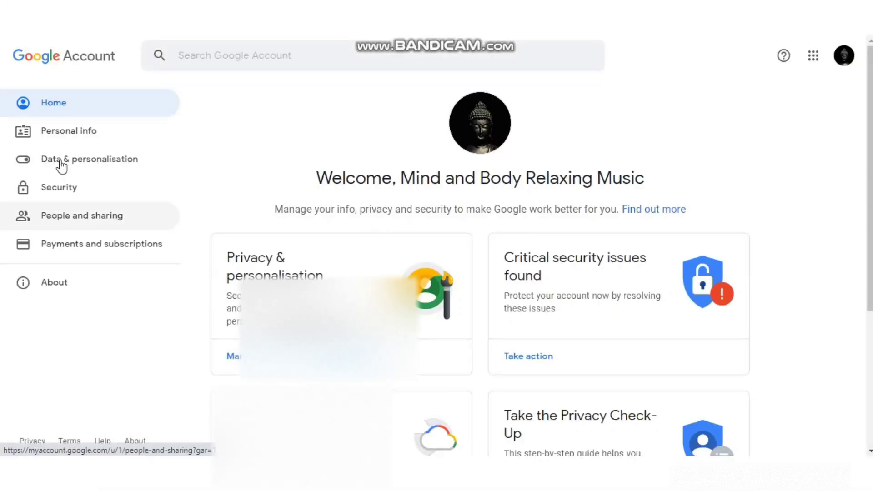
{"action": "left_click", "coordinate": [63, 131]}
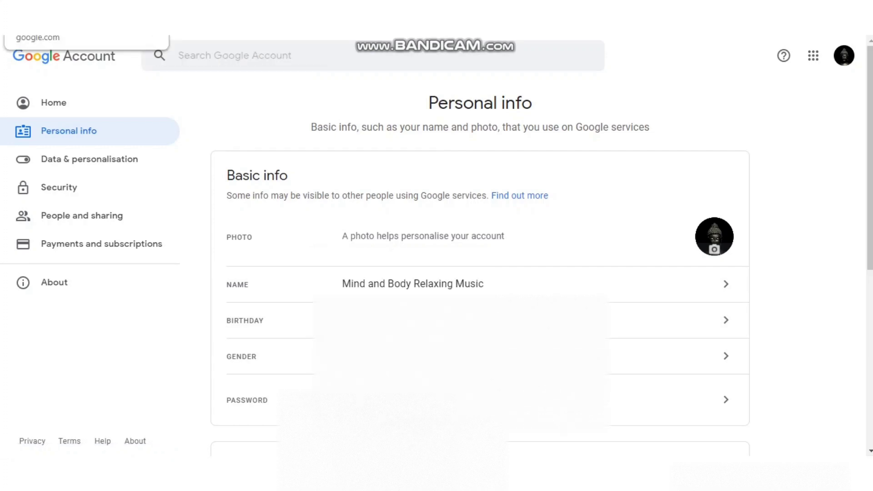
{"action": "scroll", "coordinate": [803, 216], "scroll_direction": "down", "scroll_amount": 3}
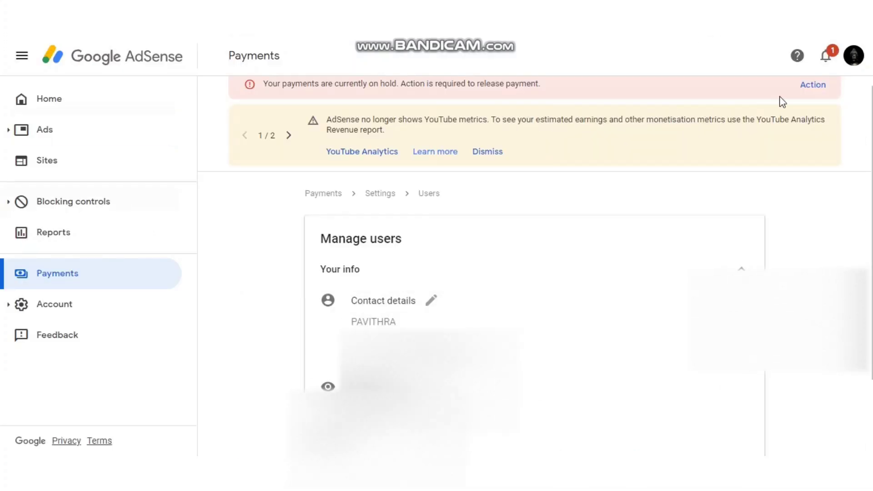
Return to AdSense and start the identity verification from the payment hold alert.
{"action": "scroll", "coordinate": [852, 107], "scroll_direction": "up", "scroll_amount": 1}
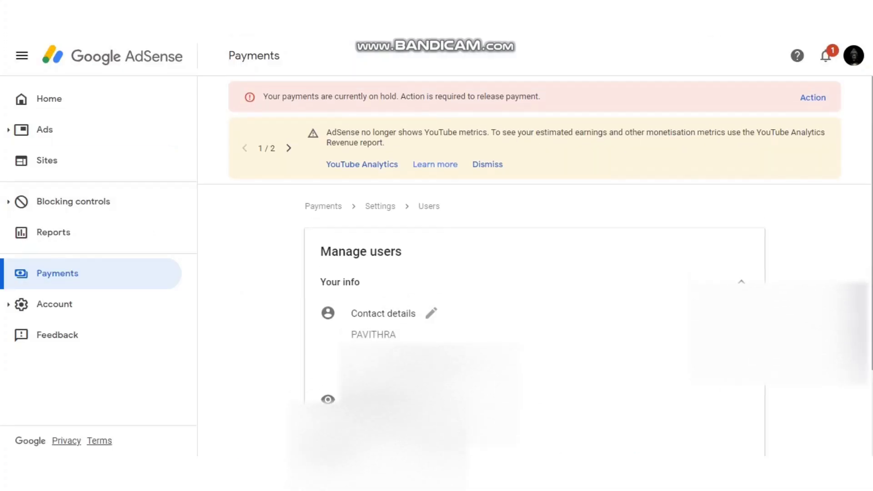
{"action": "left_click", "coordinate": [811, 100]}
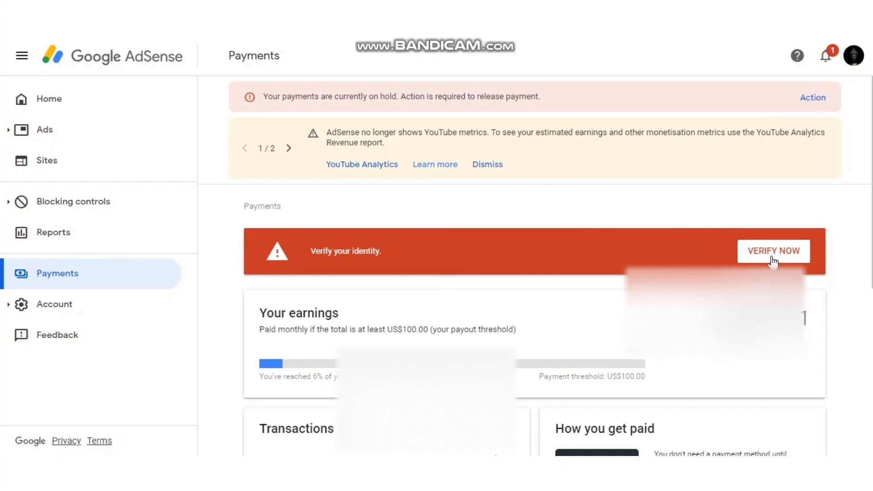
{"action": "left_click", "coordinate": [758, 252]}
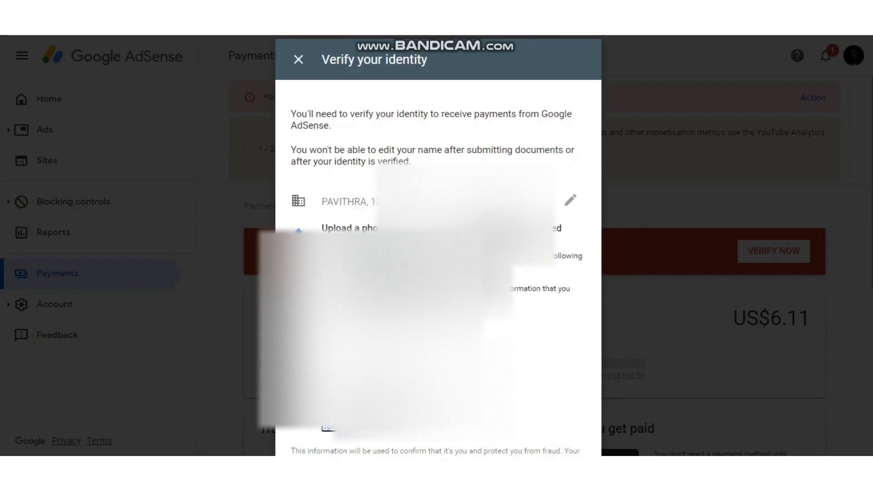
Open the name and address for editing in the identity verification form and fill in the account holder's name.
{"action": "left_click", "coordinate": [568, 201]}
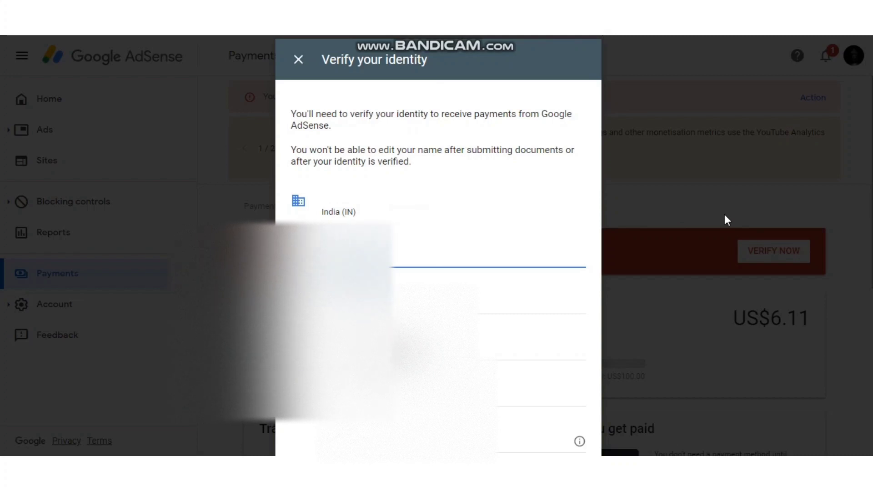
{"action": "type", "text": "PAVITHRA"}
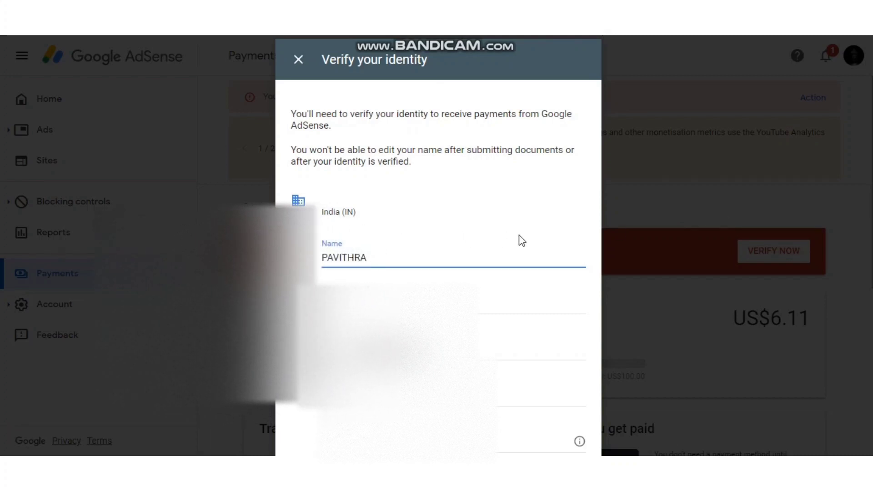
{"action": "key", "text": "ctrl+minus"}
{"action": "key", "text": "ctrl+minus"}
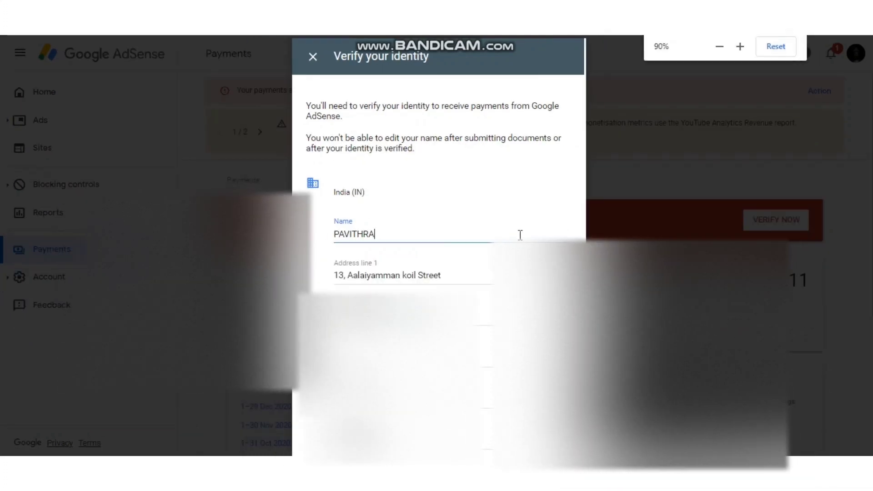
{"action": "key", "text": "ctrl+minus"}
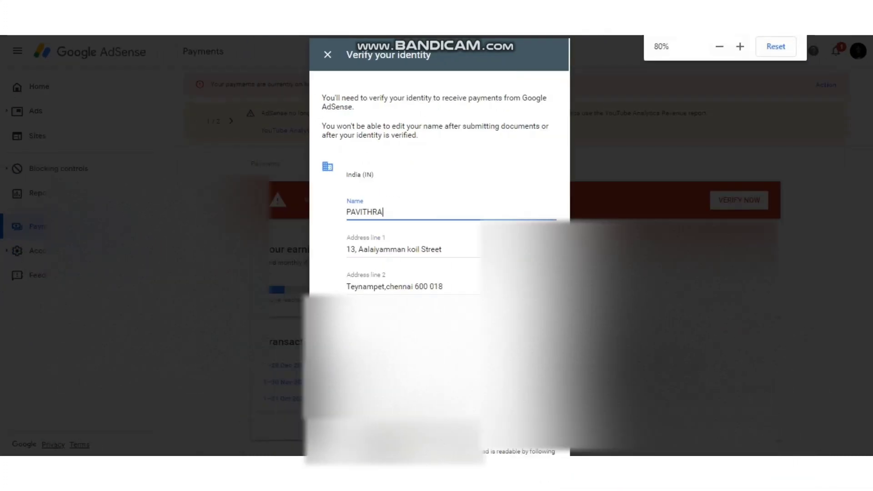
{"action": "key", "text": "ctrl+minus"}
{"action": "key", "text": "ctrl+minus"}
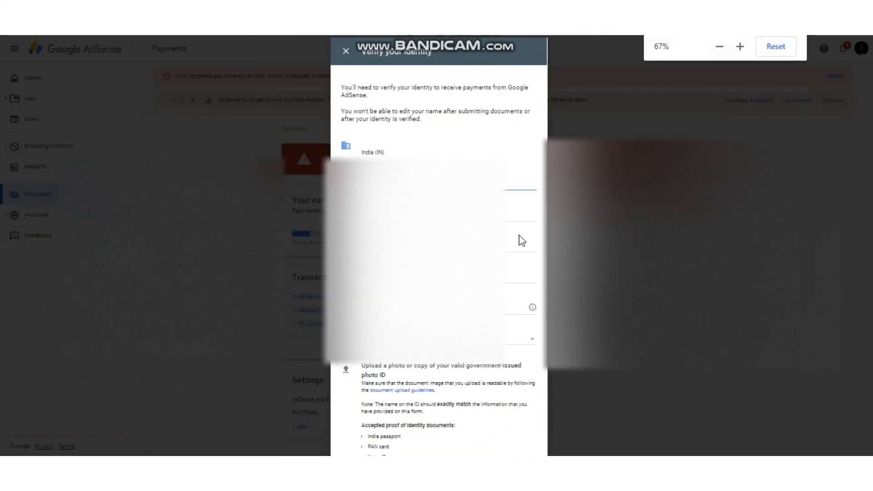
{"action": "key", "text": "ctrl+minus"}
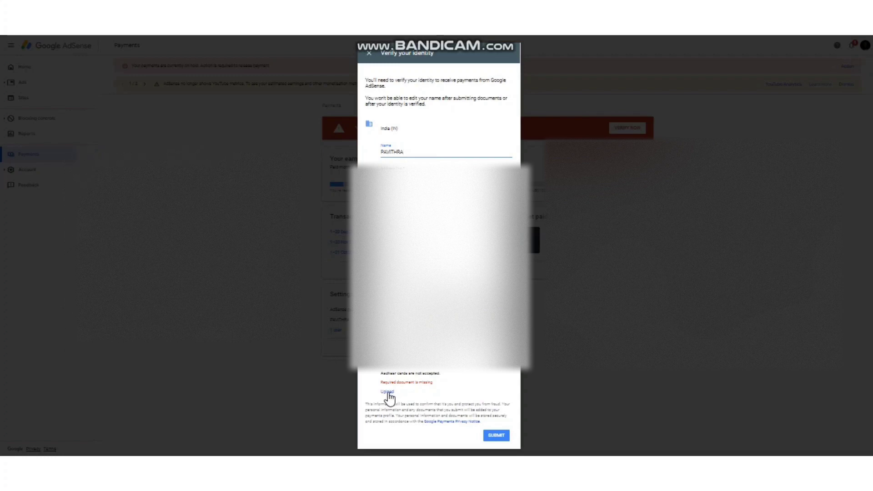
Upload the image IMG_20201230_104838 from Documents as the government-issued photo ID and submit the verification form.
{"action": "left_click", "coordinate": [388, 393]}
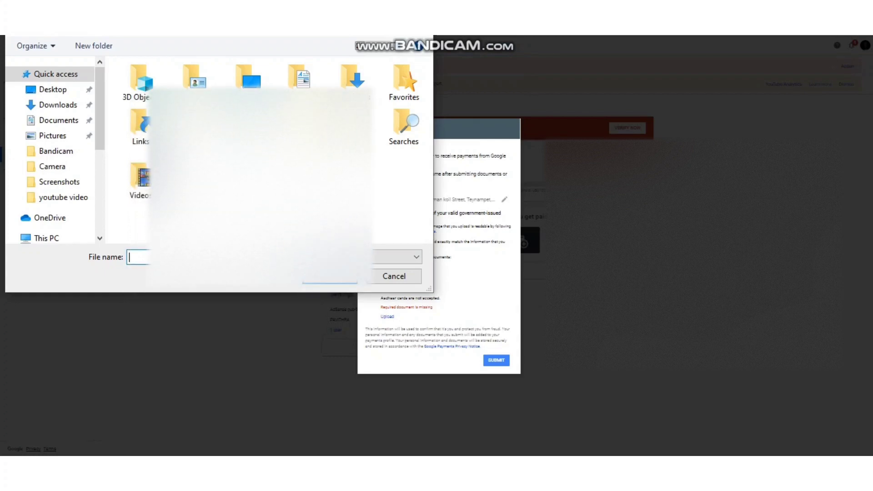
{"action": "left_click", "coordinate": [64, 123]}
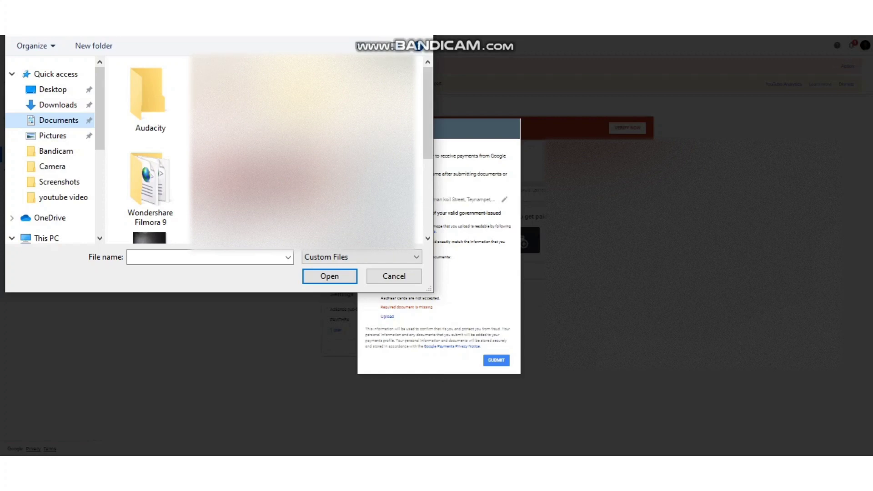
{"action": "left_click", "coordinate": [407, 187]}
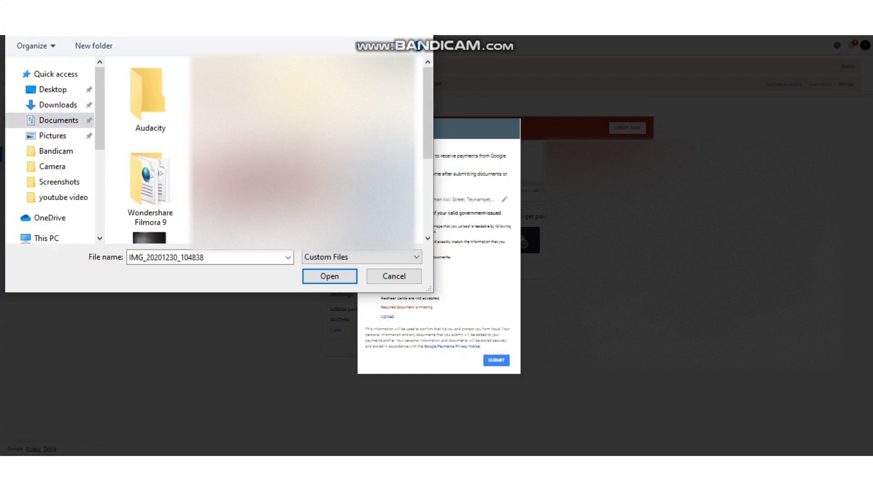
{"action": "key", "text": "Return"}
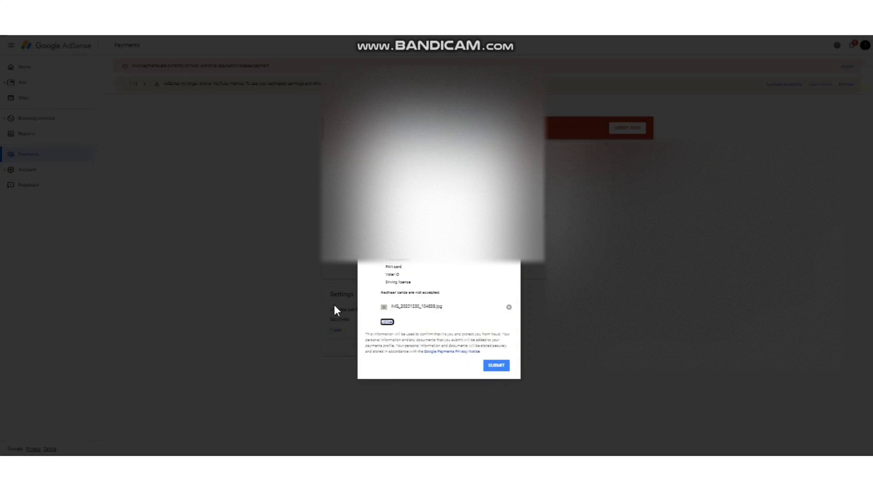
{"action": "left_click", "coordinate": [492, 365]}
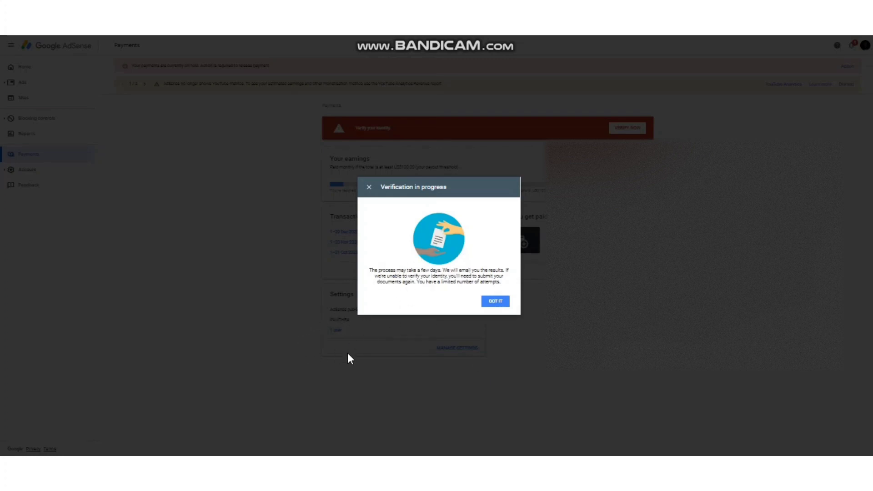
Restore the page zoom to 100% to read the verification notice.
{"action": "key", "text": "ctrl+plus"}
{"action": "key", "text": "ctrl+plus"}
{"action": "key", "text": "ctrl+plus"}
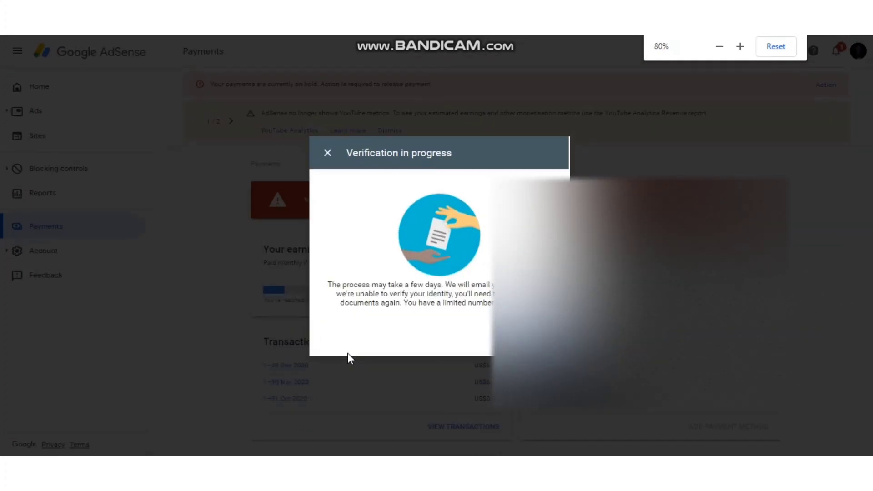
{"action": "key", "text": "ctrl+plus"}
{"action": "key", "text": "ctrl+plus"}
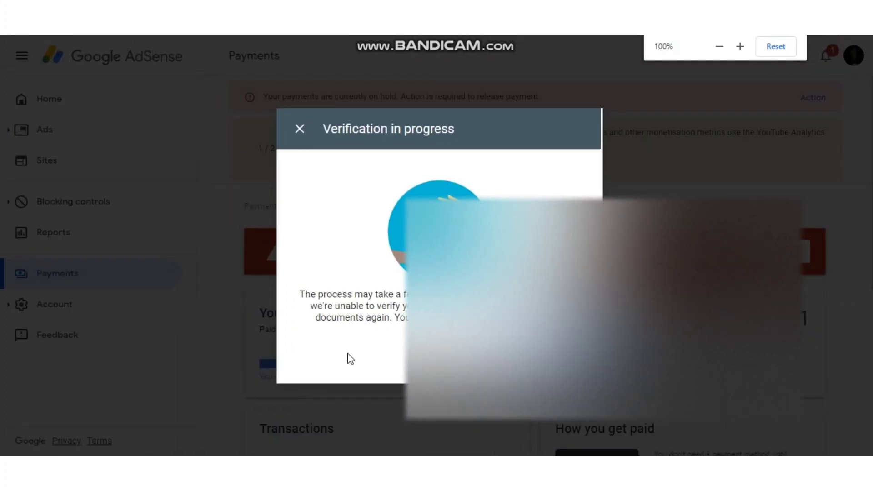